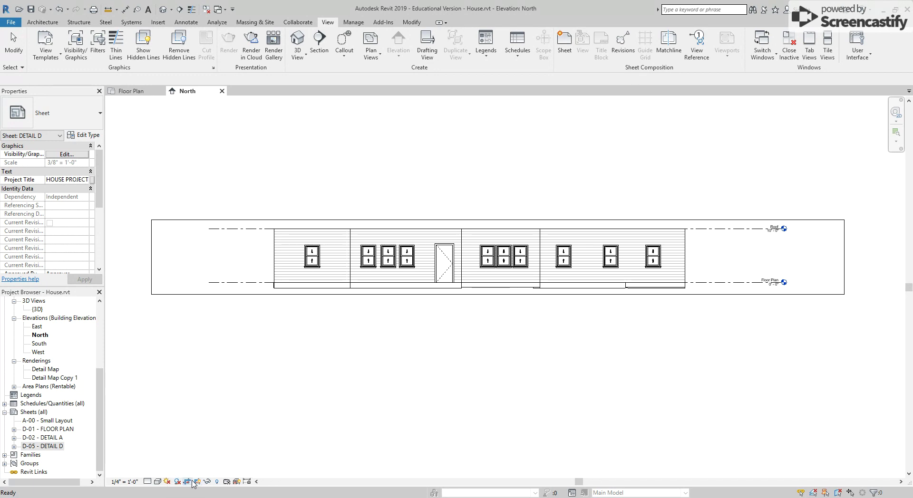
# End the active command and hide the North elevation's crop region boundary
pyautogui.click(196, 482)
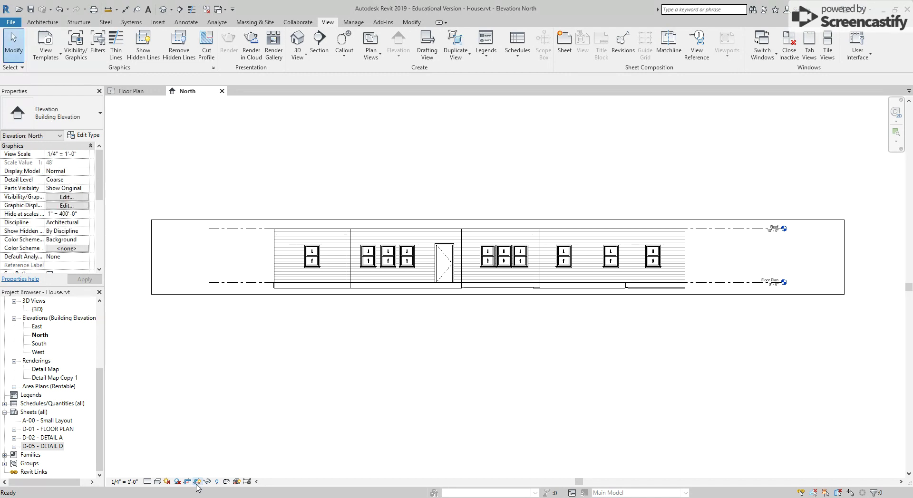
pyautogui.click(197, 483)
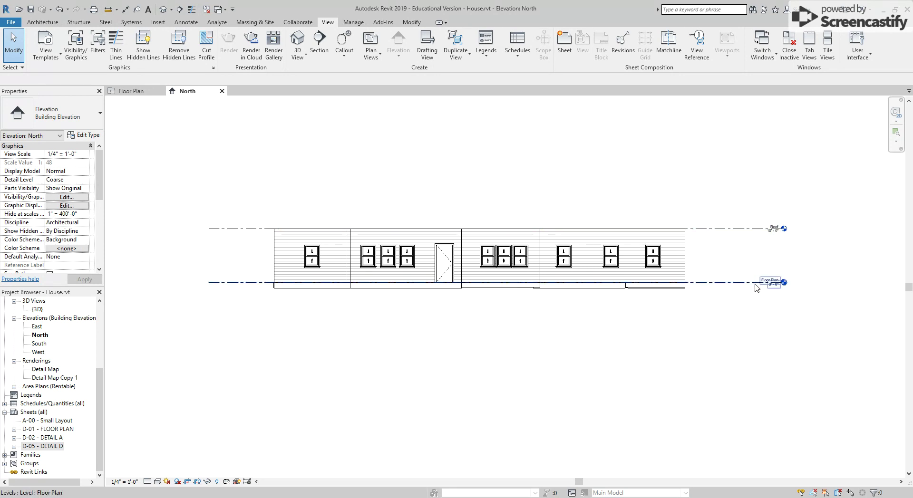
# Select the Roof level line in the North elevation, then clear the selection
pyautogui.click(731, 231)
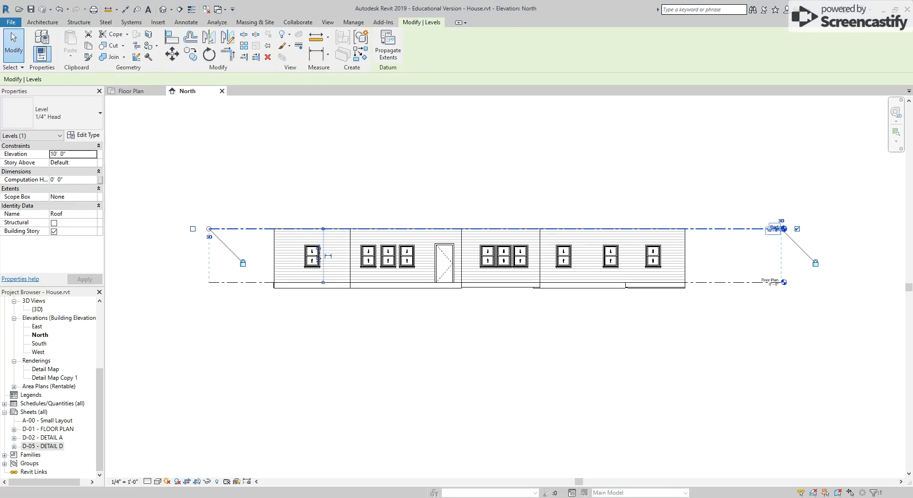
pyautogui.press('Escape')
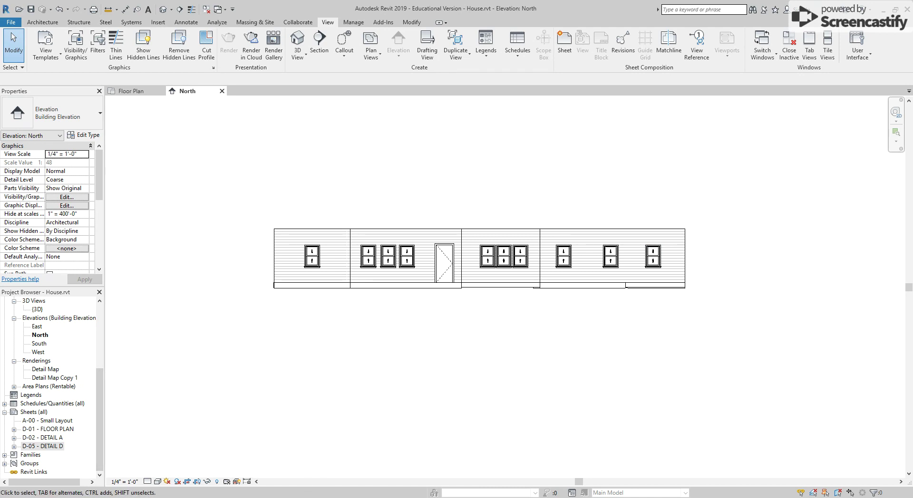
# Pick Sheets (all) and add sheet D-07 using the Fox Ridge D-size title block
pyautogui.click(27, 413)
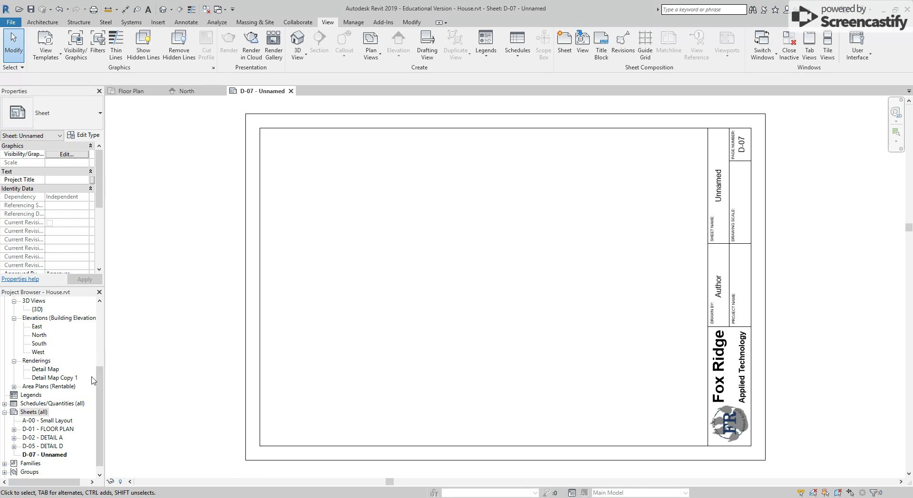
pyautogui.moveTo(95, 393); pyautogui.dragTo(95, 384)
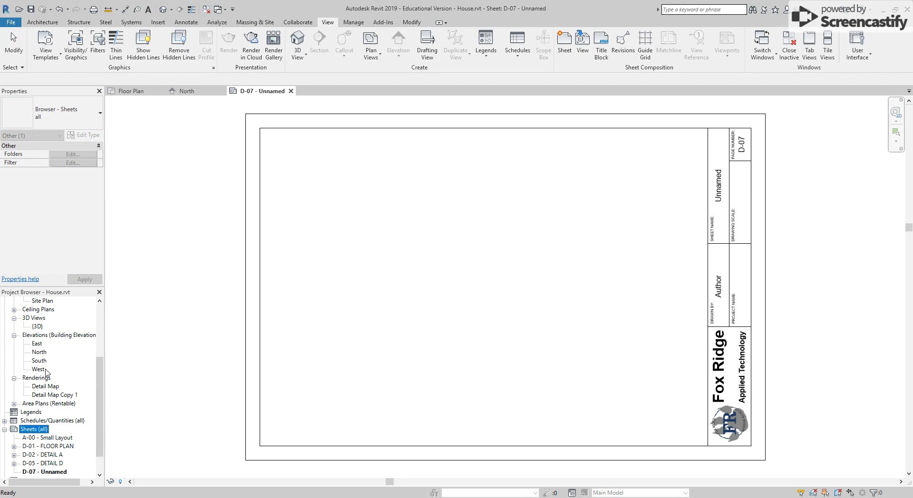
# Place the North elevation near the top of sheet D-07 and pick its viewport type
pyautogui.click(40, 352)
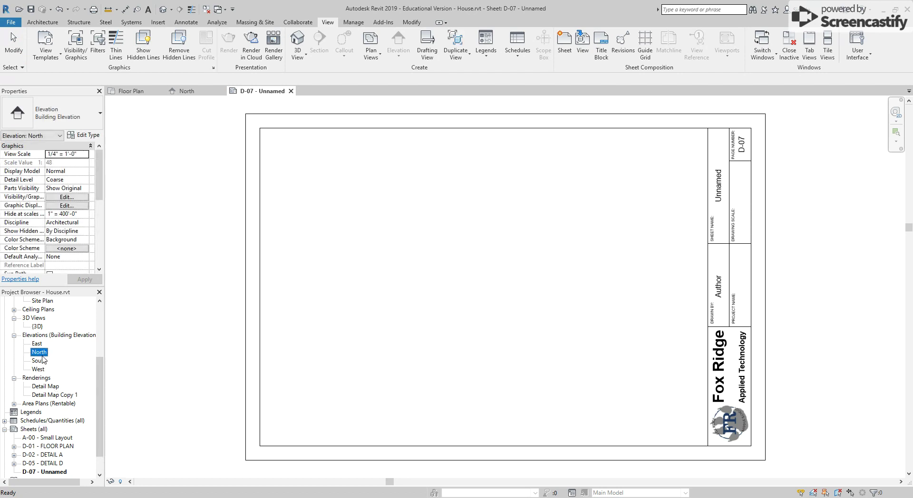
pyautogui.moveTo(378, 316); pyautogui.dragTo(380, 314)
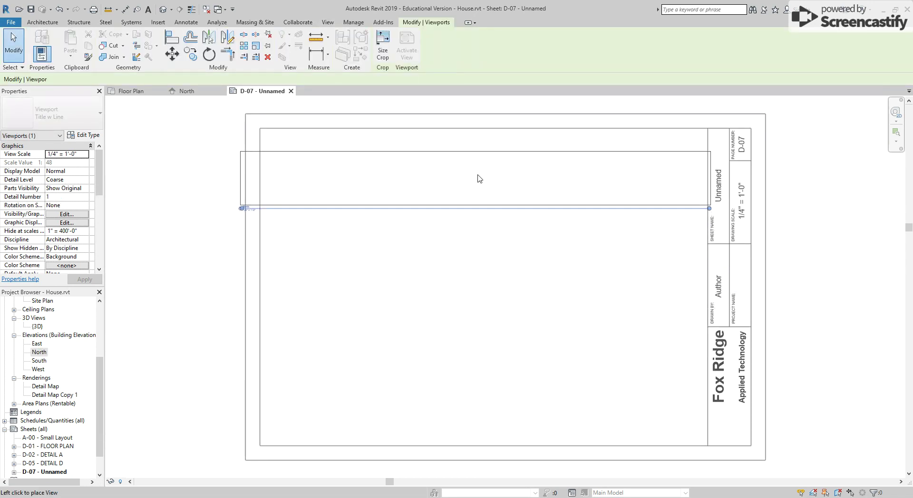
pyautogui.click(481, 167)
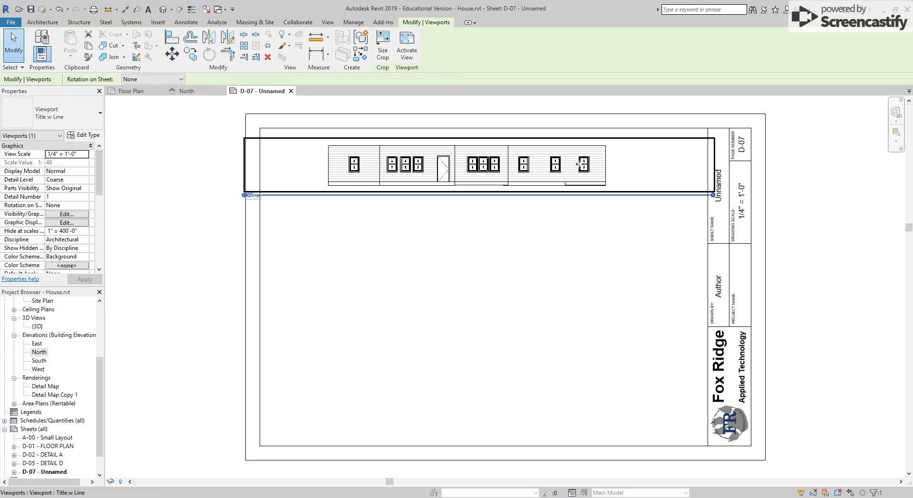
pyautogui.click(100, 116)
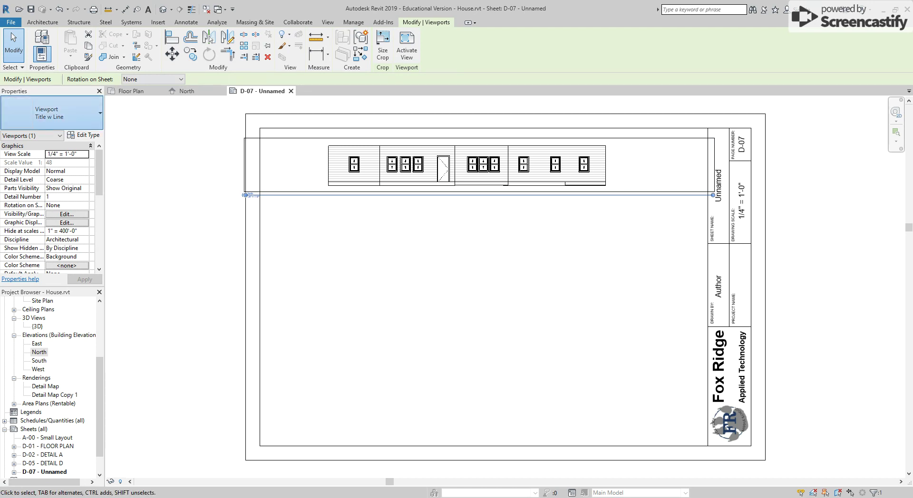
# Drag the North viewport title under the elevation's lower-left end
pyautogui.click(166, 179)
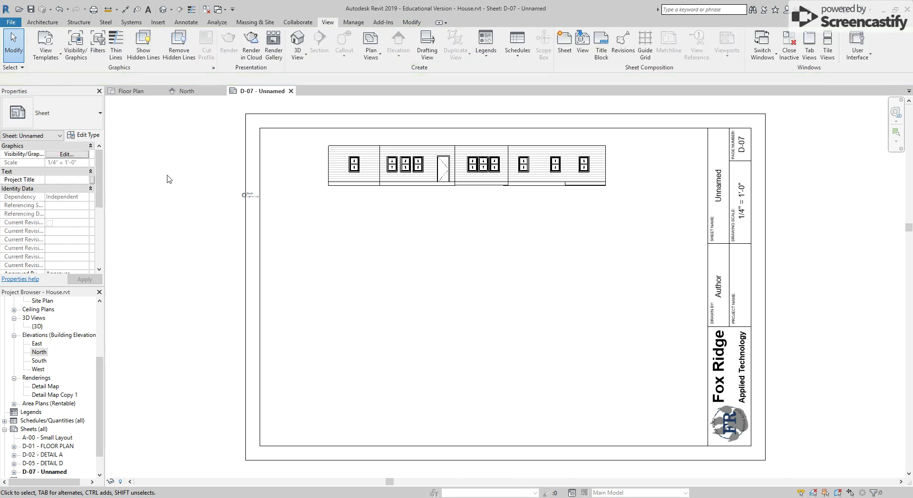
pyautogui.scroll(3, 332, 197)
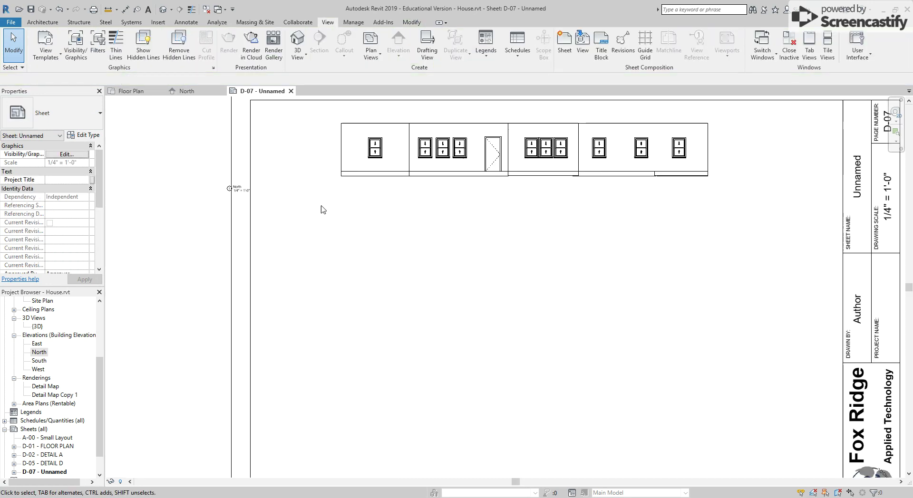
pyautogui.click(226, 190)
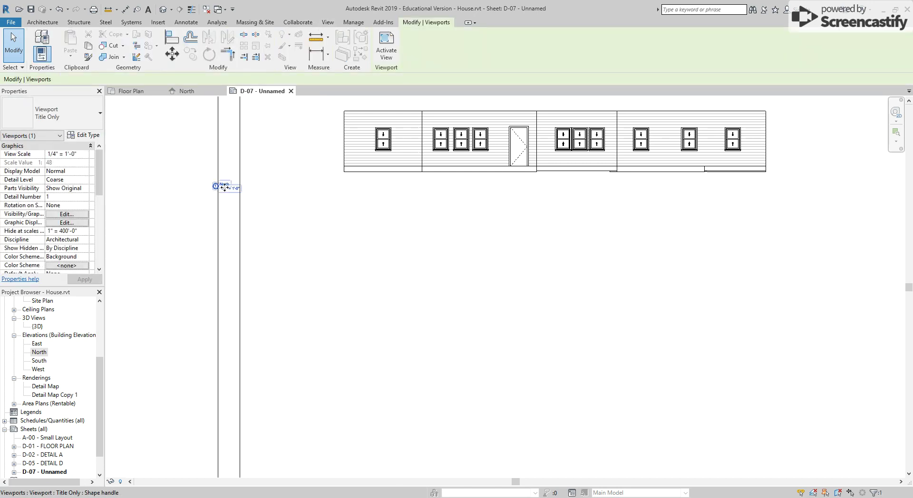
pyautogui.moveTo(227, 188); pyautogui.dragTo(358, 181)
pyautogui.click(451, 226)
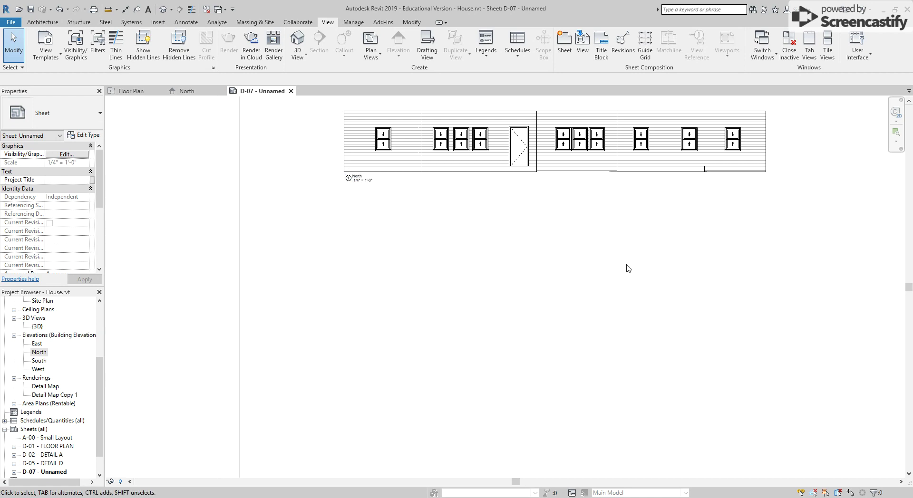
pyautogui.scroll(-1, 644, 255)
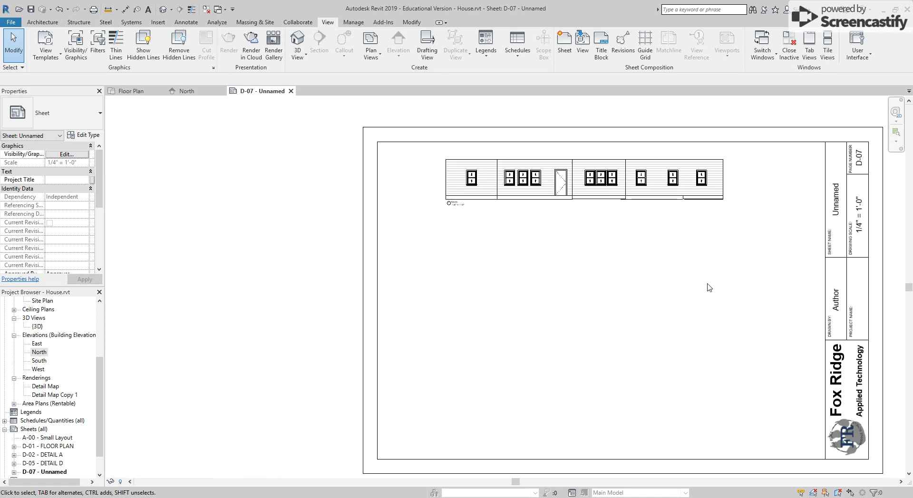
pyautogui.scroll(-2, 710, 288)
pyautogui.scroll(2, 762, 312)
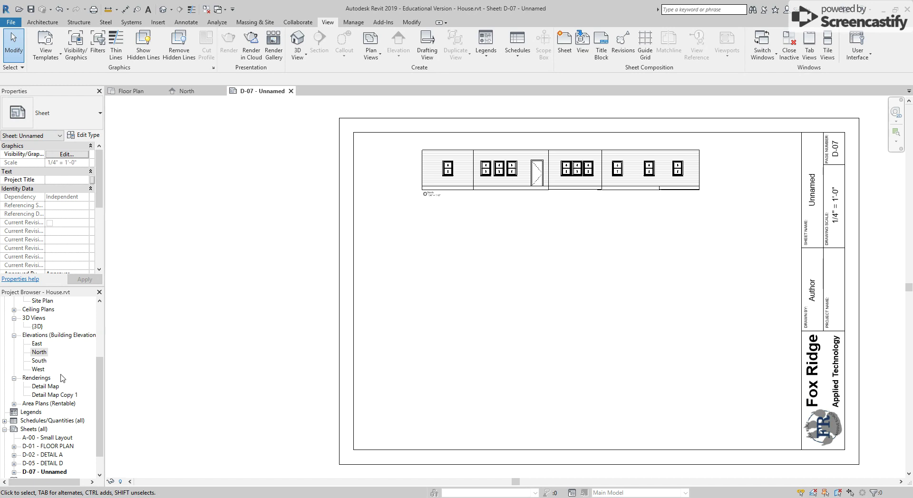
# Place the West elevation on the sheet below the North elevation
pyautogui.click(38, 370)
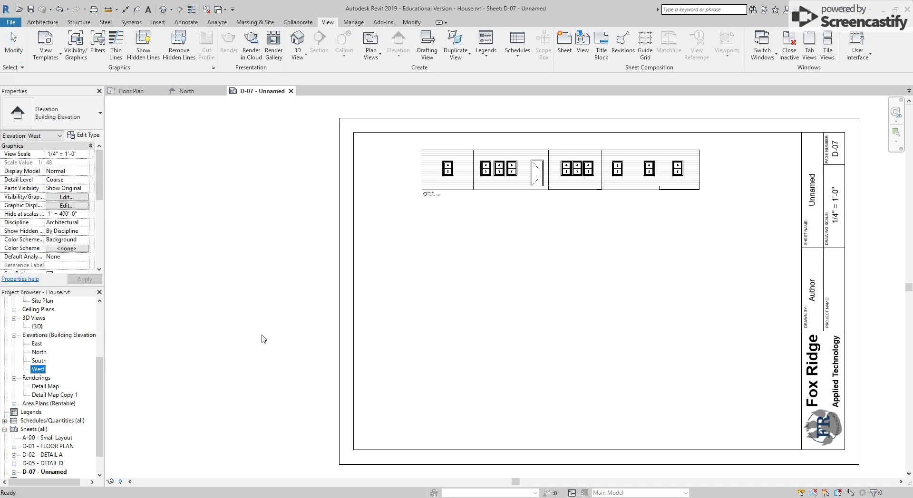
pyautogui.moveTo(263, 339); pyautogui.dragTo(413, 298)
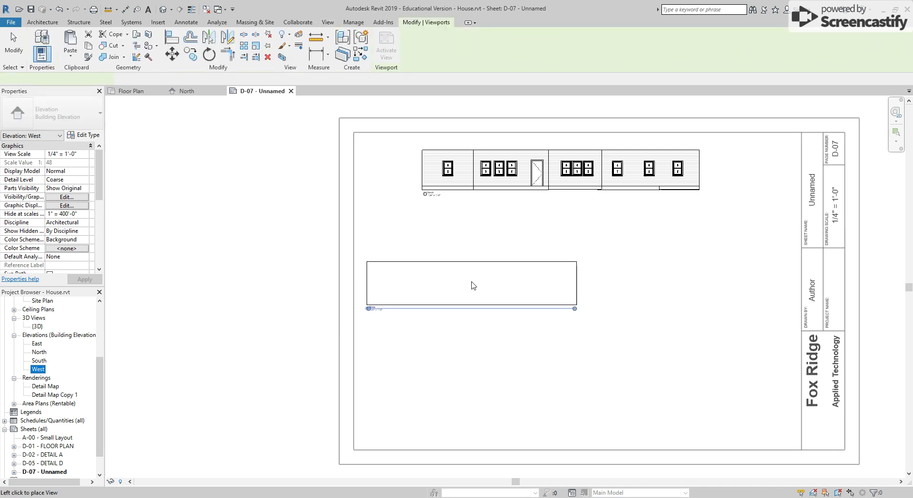
pyautogui.click(474, 285)
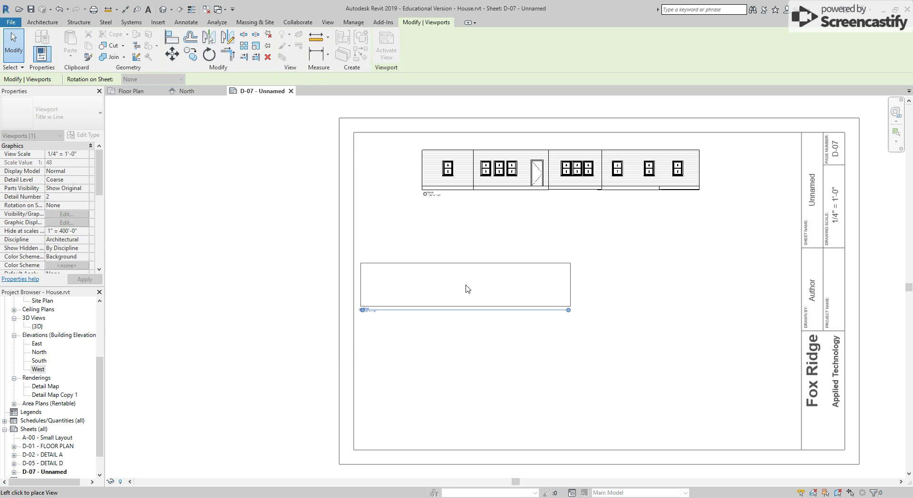
pyautogui.click(467, 289)
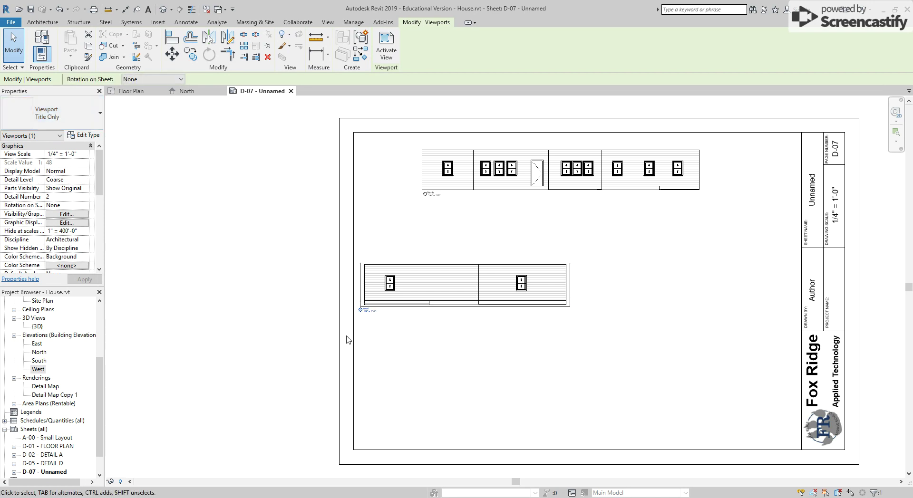
# Move the West viewport title to sit under the elevation's left end
pyautogui.click(387, 331)
pyautogui.scroll(-2, 380, 316)
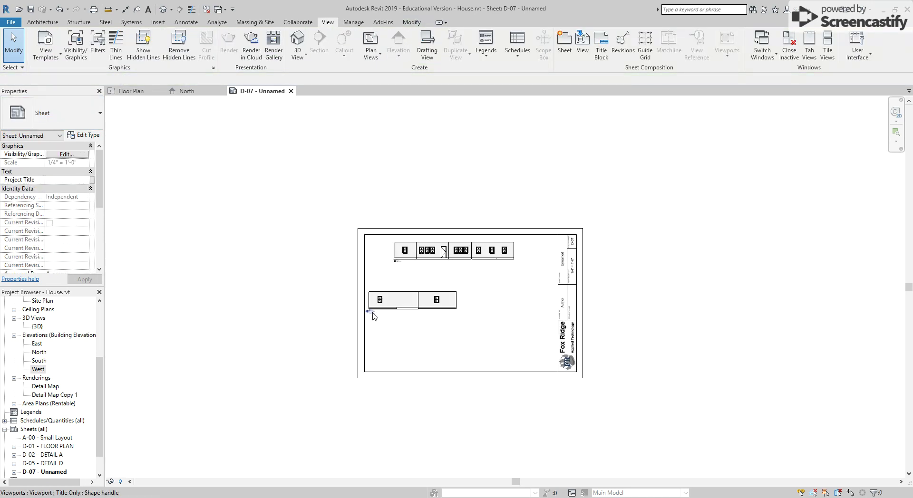
pyautogui.scroll(6, 383, 312)
pyautogui.click(345, 289)
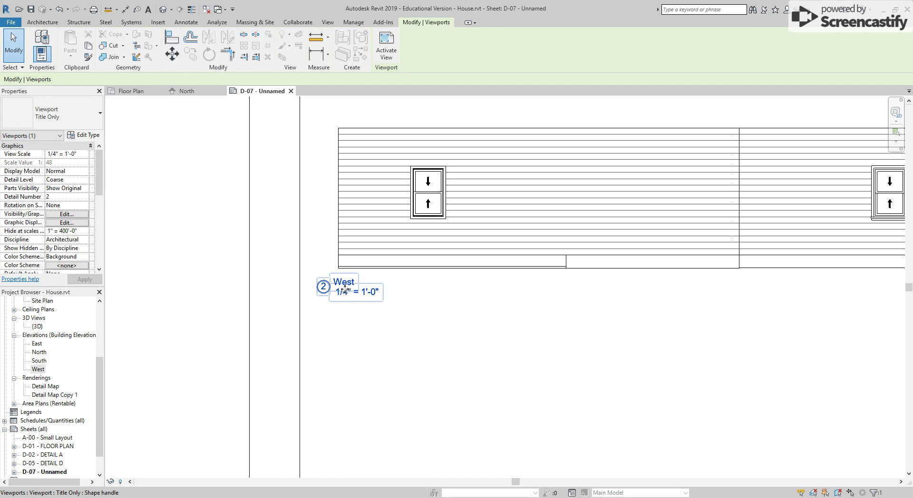
pyautogui.moveTo(349, 288); pyautogui.dragTo(359, 288)
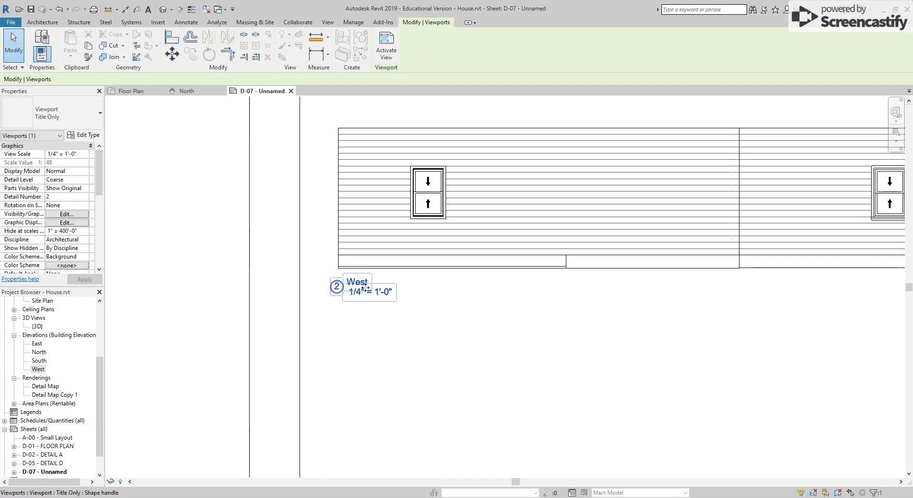
pyautogui.moveTo(364, 287); pyautogui.dragTo(371, 291)
pyautogui.click(469, 316)
# Drag the North viewport a little right and down on sheet D-07
pyautogui.scroll(-3, 484, 316)
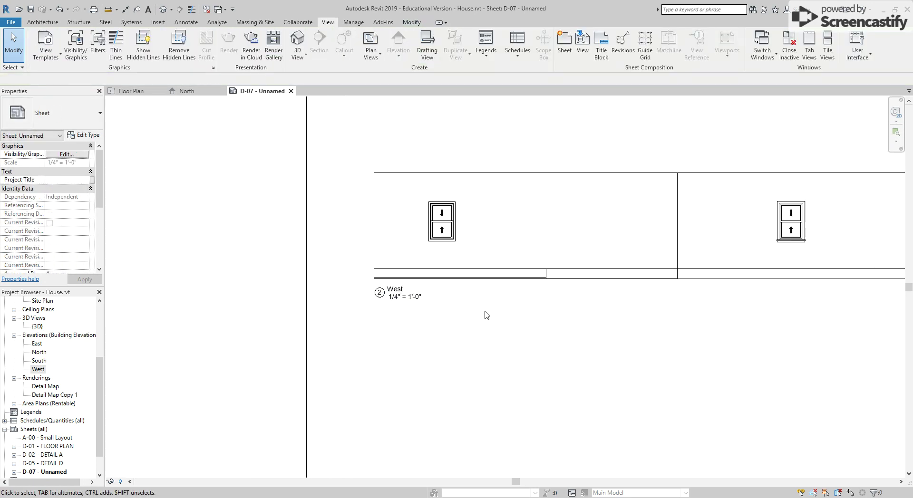
pyautogui.scroll(-3, 797, 340)
pyautogui.scroll(1, 703, 299)
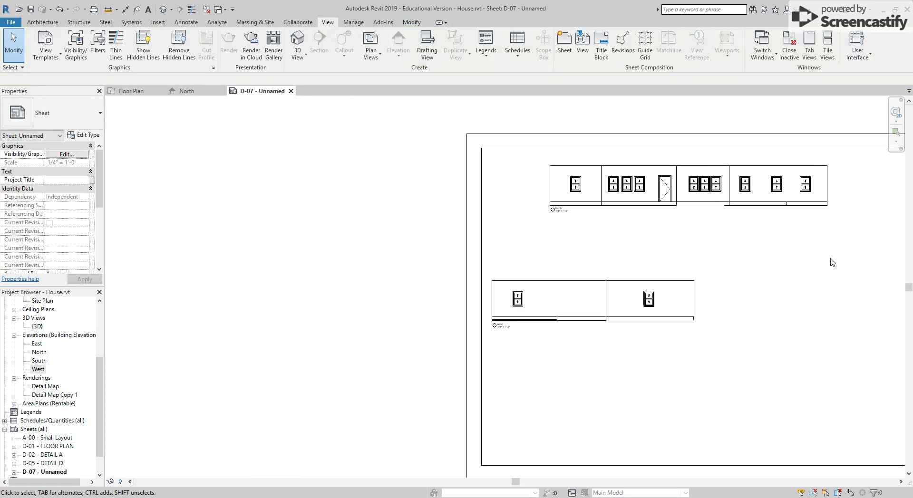
pyautogui.scroll(-2, 853, 259)
pyautogui.scroll(2, 838, 237)
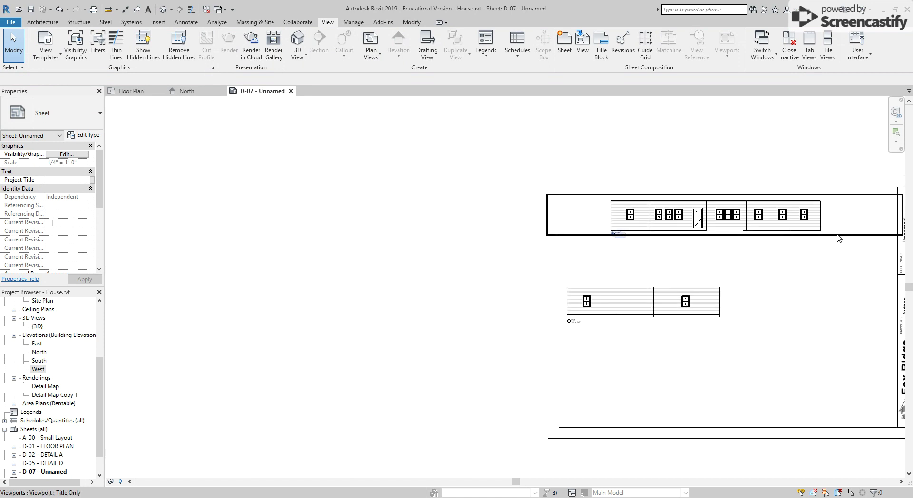
pyautogui.click(838, 235)
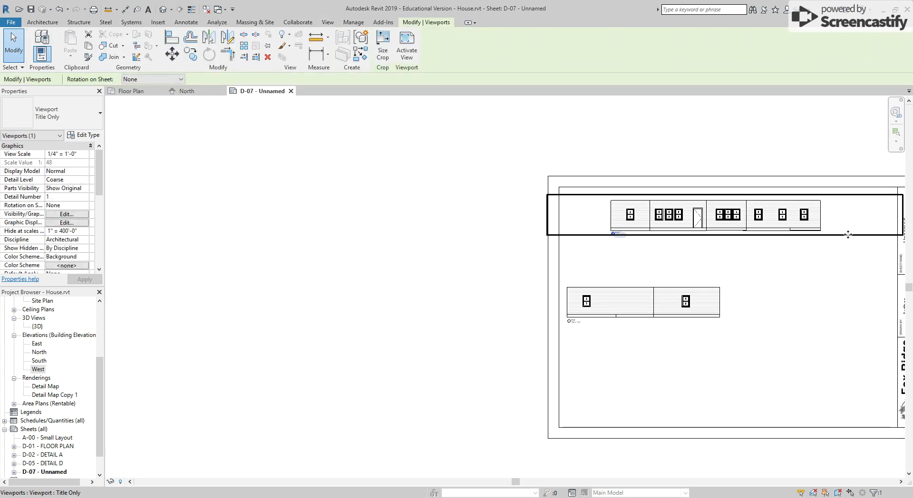
pyautogui.moveTo(847, 235); pyautogui.dragTo(858, 242)
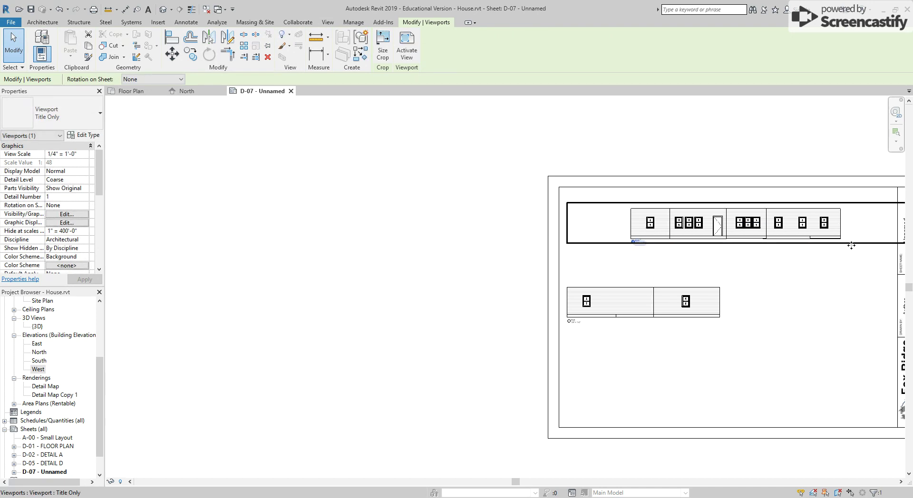
pyautogui.click(601, 275)
pyautogui.scroll(-1, 534, 255)
pyautogui.scroll(-2, 535, 256)
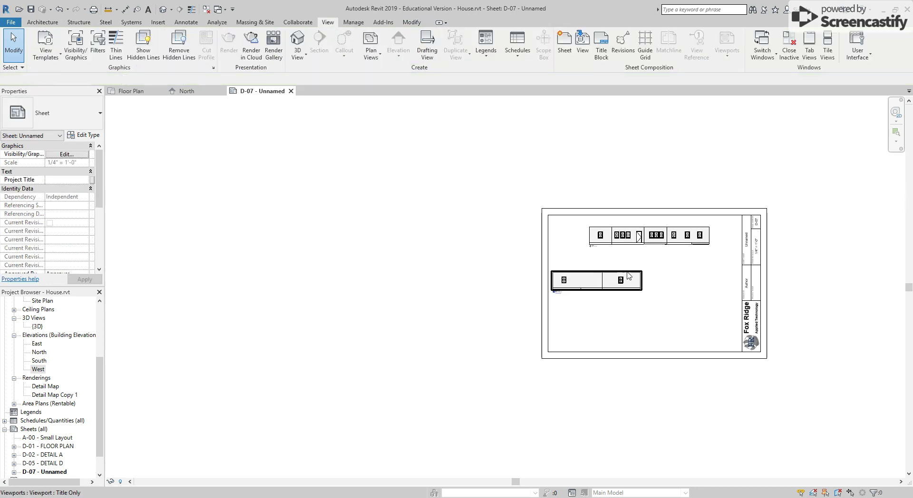
pyautogui.scroll(3, 708, 291)
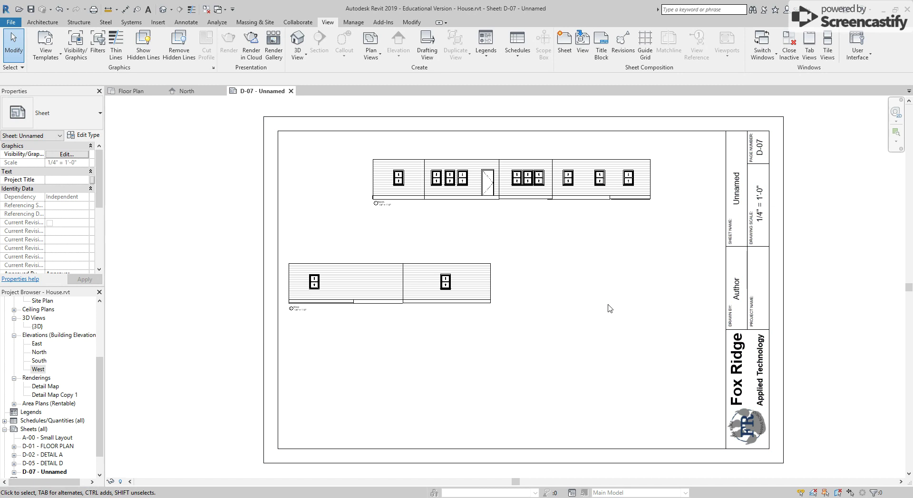
# Place the East elevation beside the West one and set it to Title Only
pyautogui.click(37, 344)
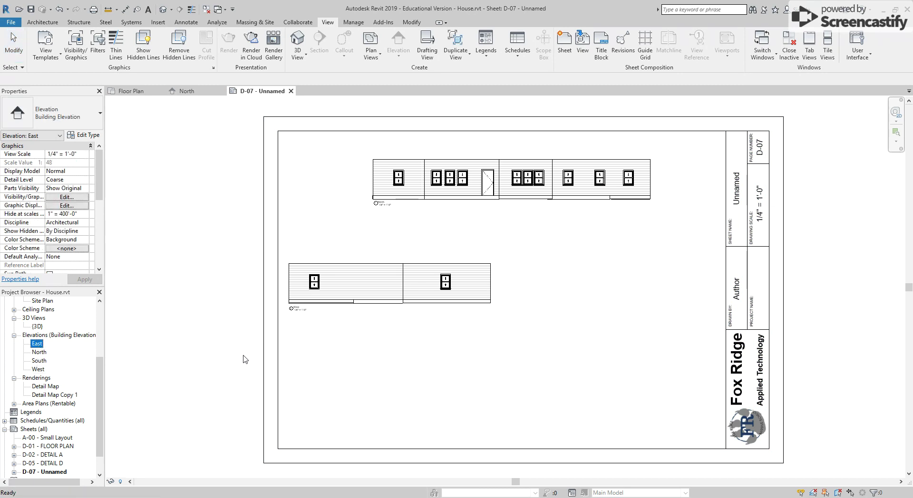
pyautogui.moveTo(245, 360); pyautogui.dragTo(264, 360)
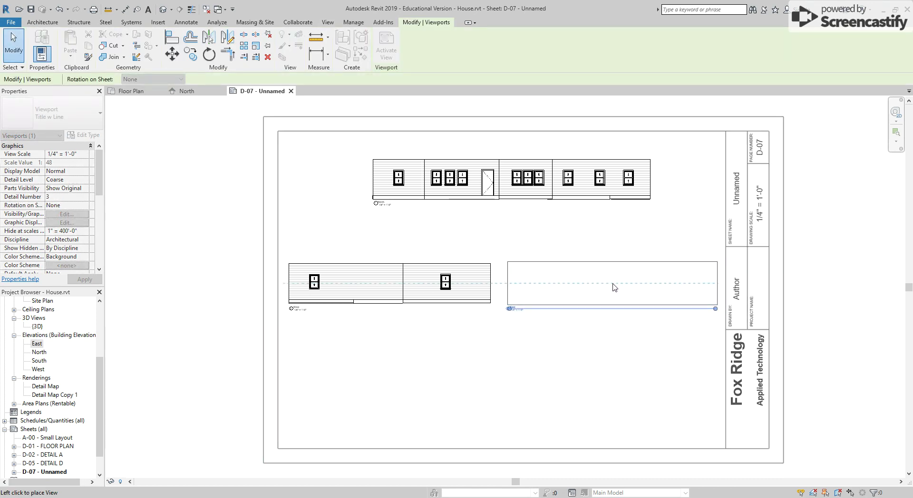
pyautogui.click(613, 287)
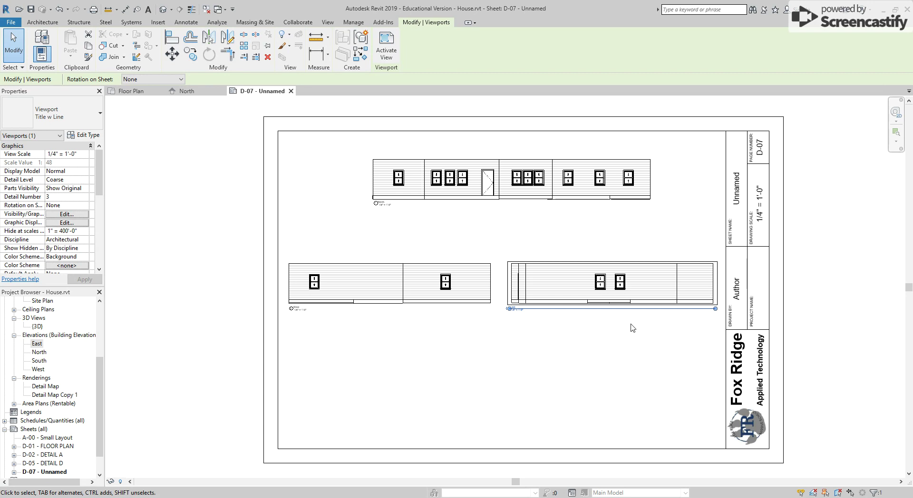
pyautogui.scroll(-2, 548, 309)
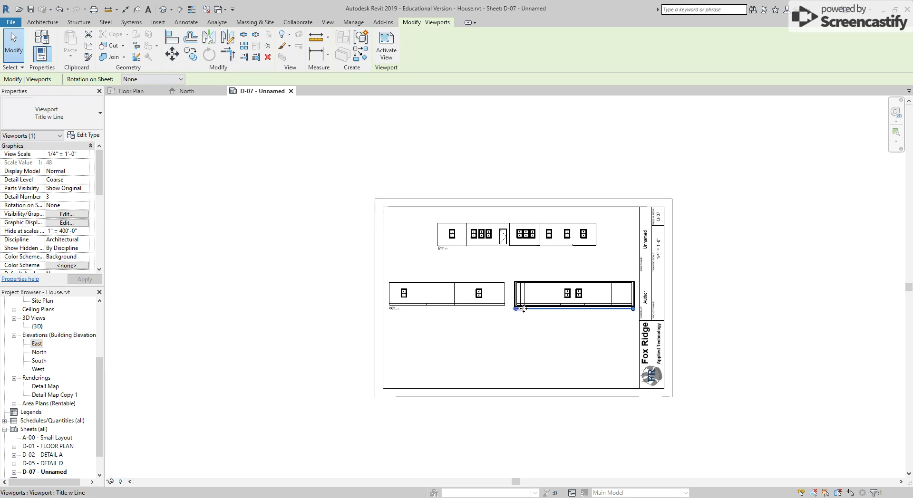
pyautogui.scroll(3, 547, 309)
pyautogui.scroll(2, 548, 309)
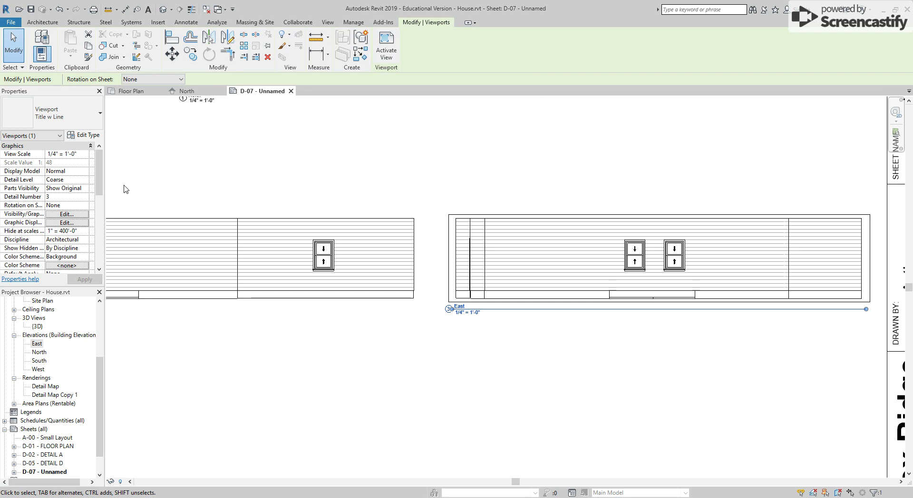
pyautogui.click(87, 127)
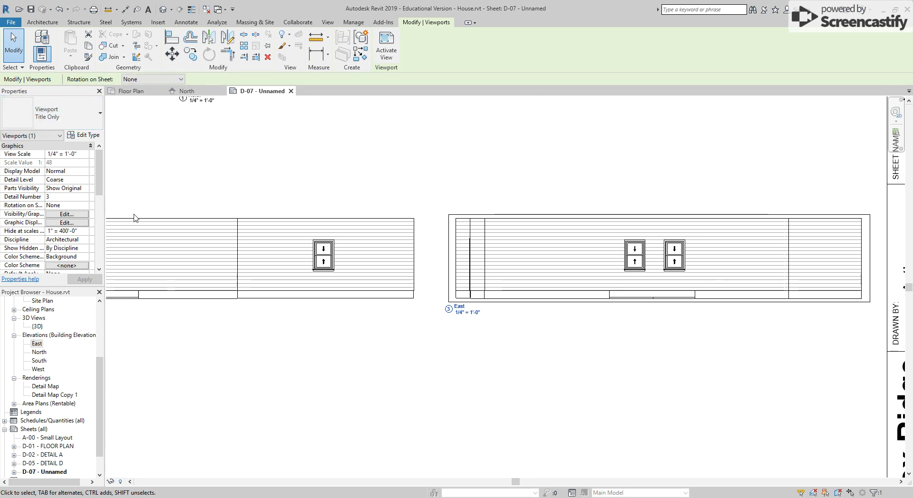
# Nudge the East viewport title slightly right beneath the drawing
pyautogui.click(494, 336)
pyautogui.click(473, 314)
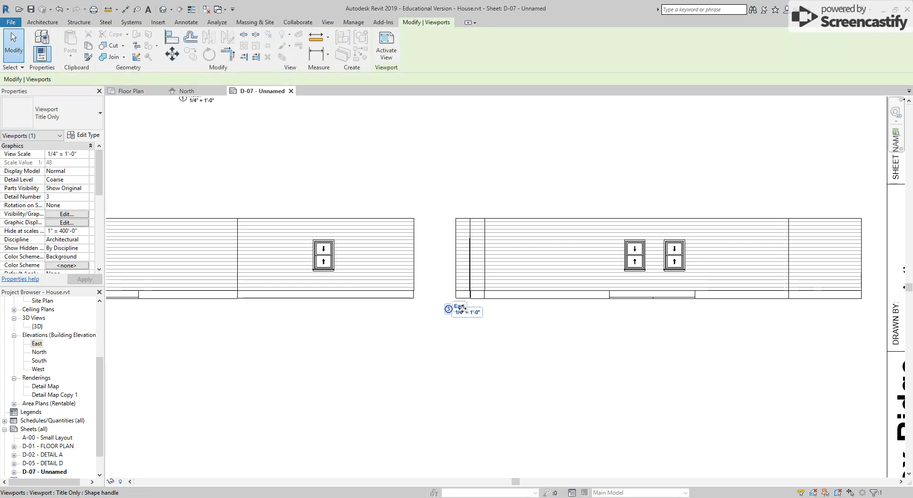
pyautogui.moveTo(473, 314); pyautogui.dragTo(476, 310)
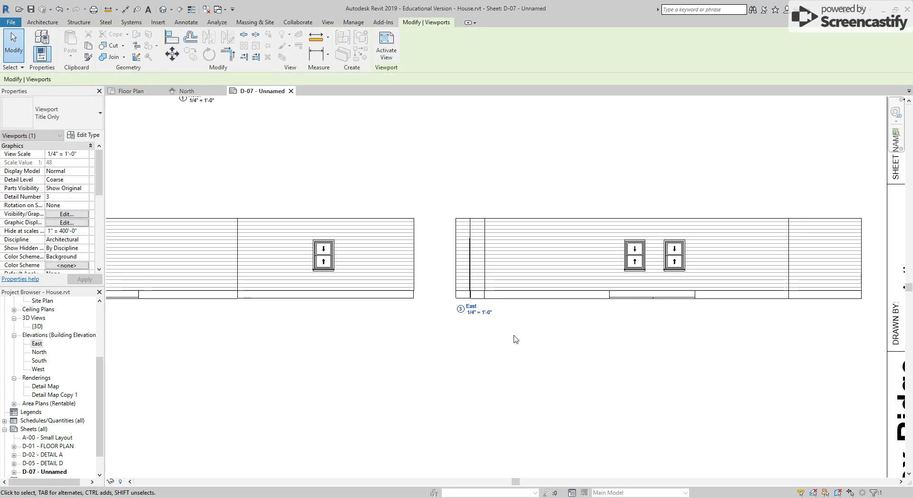
pyautogui.click(513, 338)
pyautogui.scroll(-3, 489, 351)
# Place the South elevation at the bottom of the sheet as a Title Only viewport
pyautogui.scroll(-2, 489, 350)
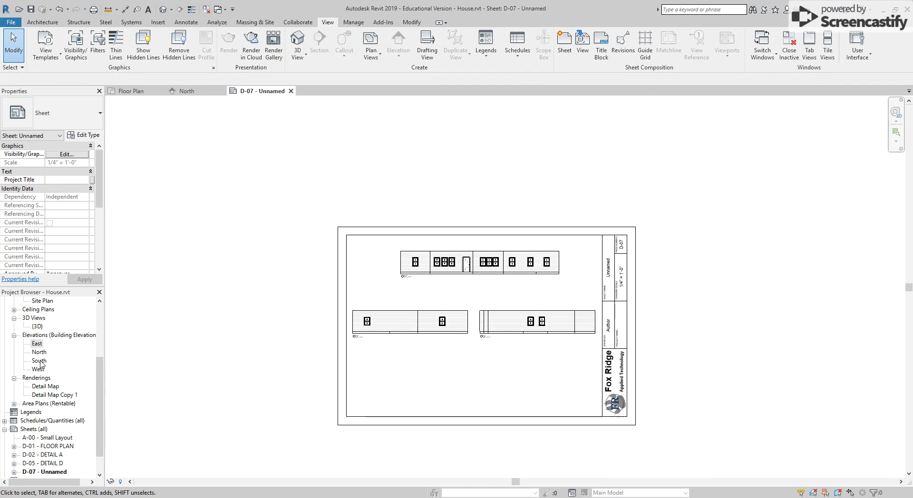
pyautogui.moveTo(39, 361); pyautogui.dragTo(365, 395)
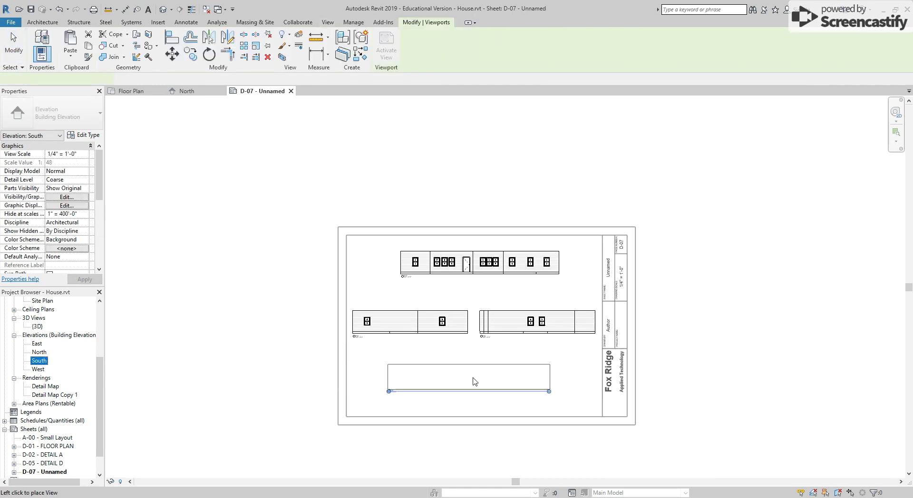
pyautogui.click(474, 390)
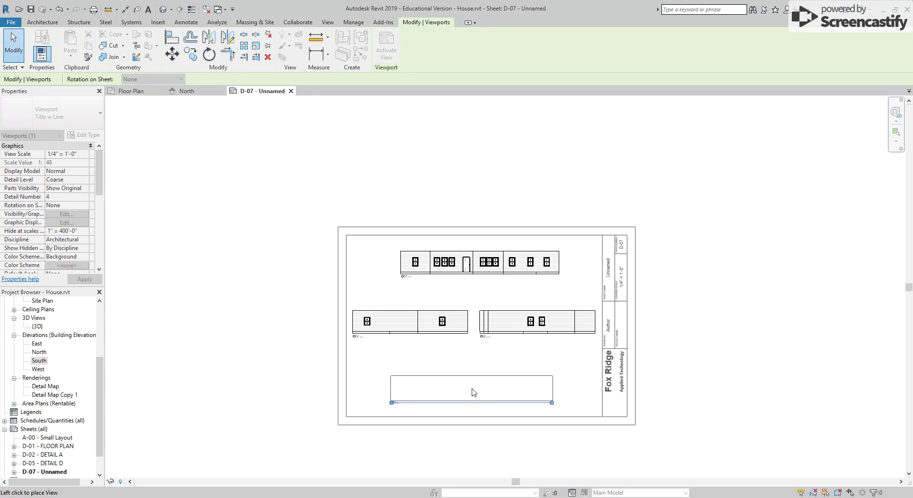
pyautogui.scroll(3, 473, 392)
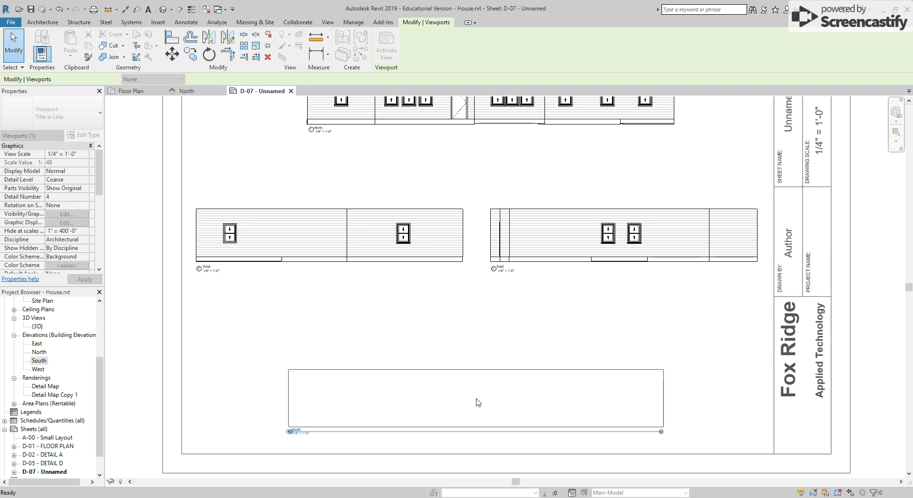
pyautogui.click(476, 402)
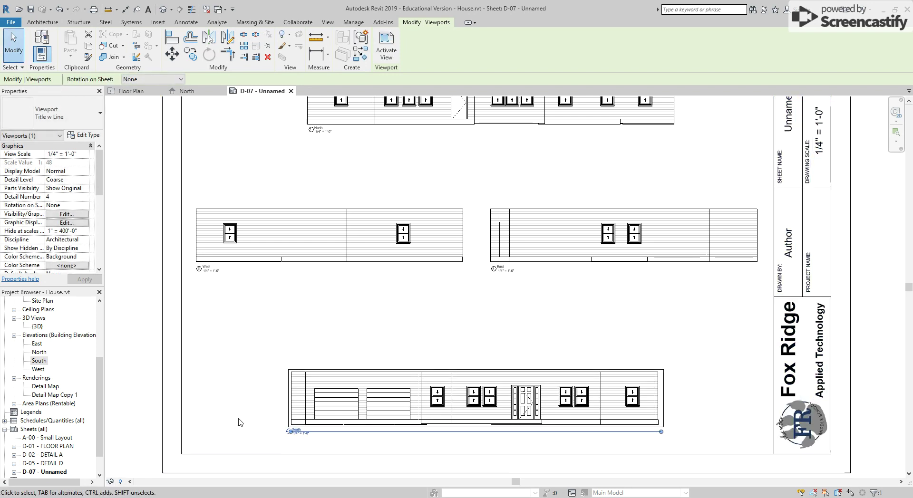
pyautogui.click(60, 120)
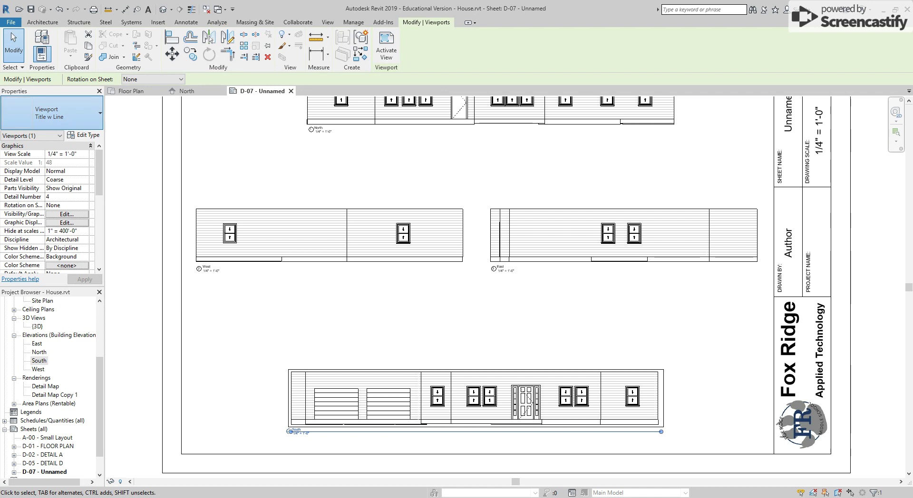
pyautogui.click(48, 152)
# Shift the South viewport title slightly right and view the whole sheet
pyautogui.press('Escape')
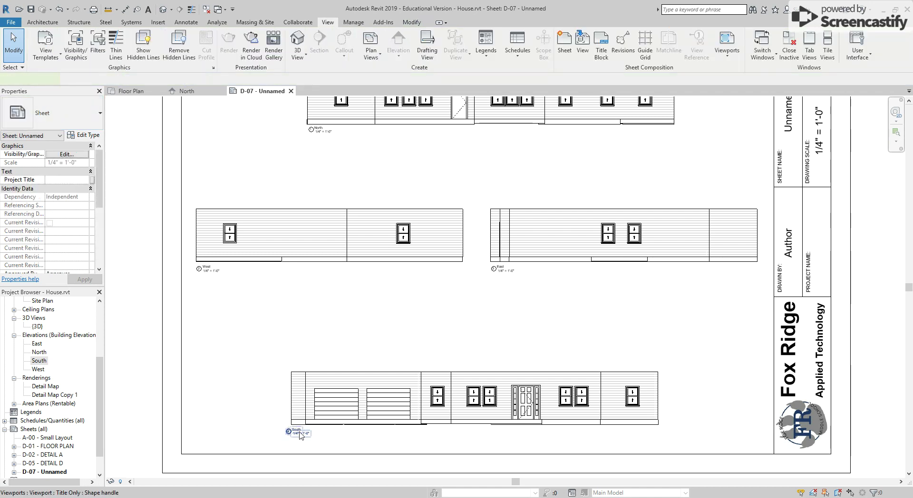
pyautogui.click(300, 435)
pyautogui.scroll(6, 299, 434)
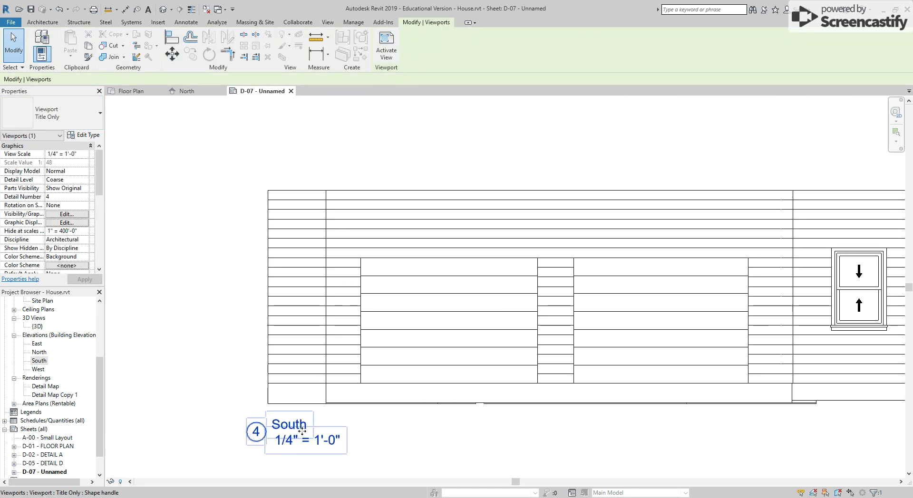
pyautogui.moveTo(302, 431); pyautogui.dragTo(317, 431)
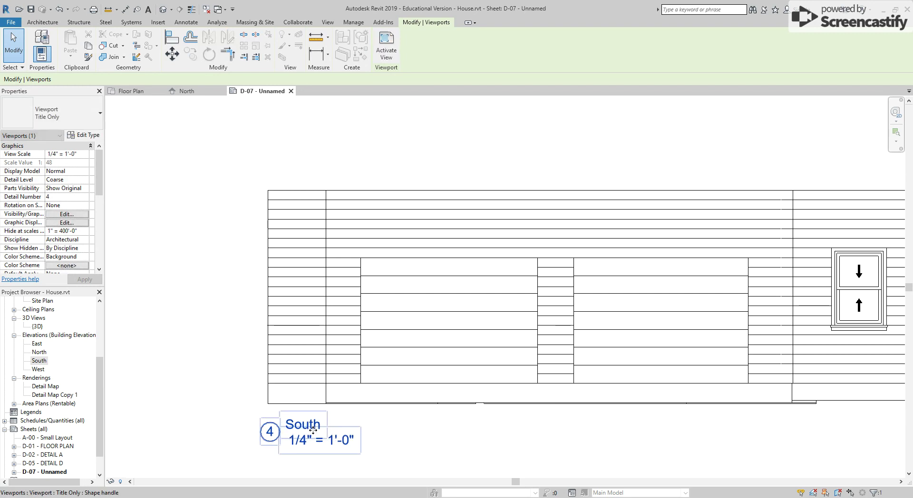
pyautogui.click(220, 386)
pyautogui.scroll(-5, 230, 376)
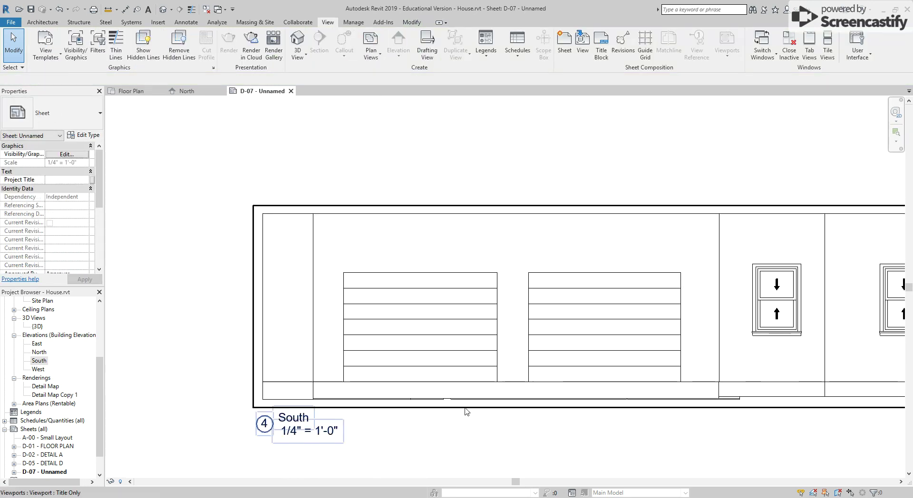
pyautogui.scroll(-3, 722, 444)
pyautogui.moveTo(722, 445); pyautogui.dragTo(480, 430, button='middle')
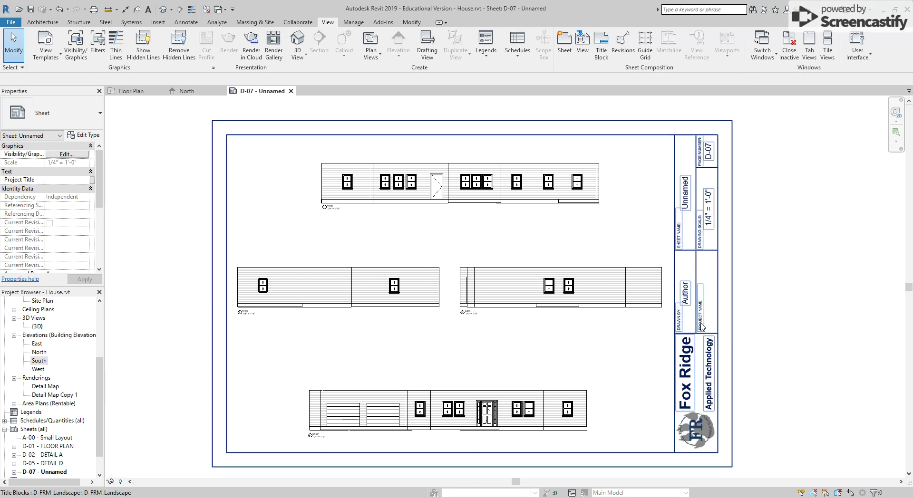
# Fill the title block's Drawn By with EXAMPLE and Project Name with HOUSE PROJECT
pyautogui.click(688, 299)
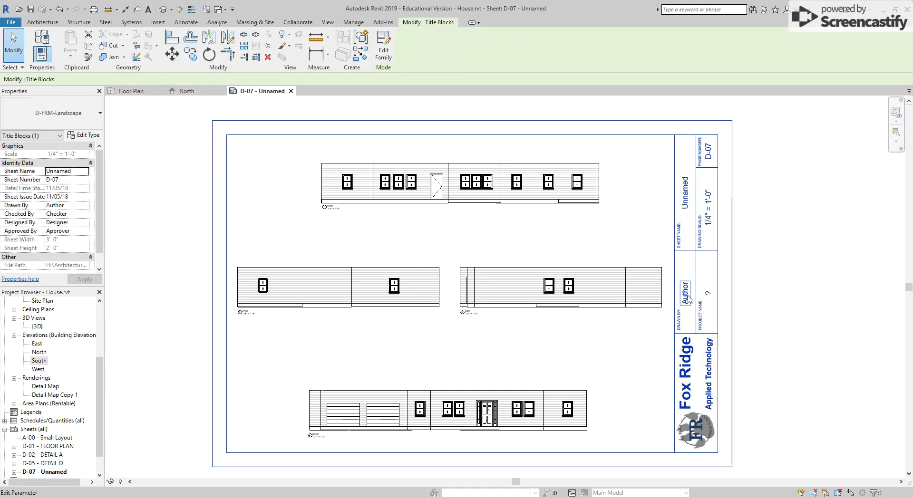
pyautogui.click(687, 298)
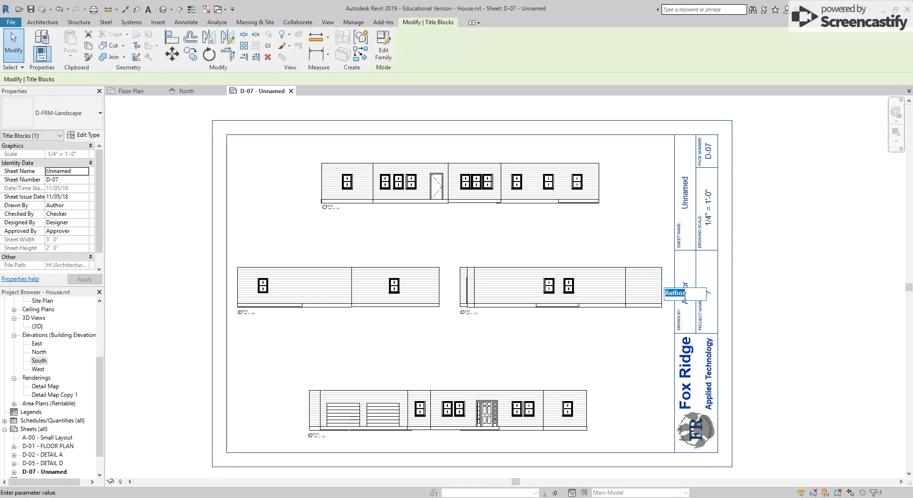
pyautogui.write('EX')
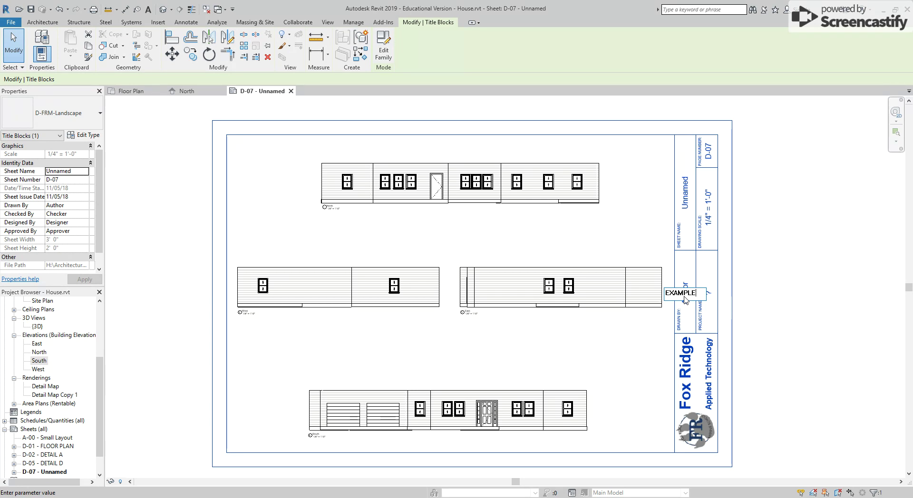
pyautogui.write('AMPLE')
pyautogui.click(772, 293)
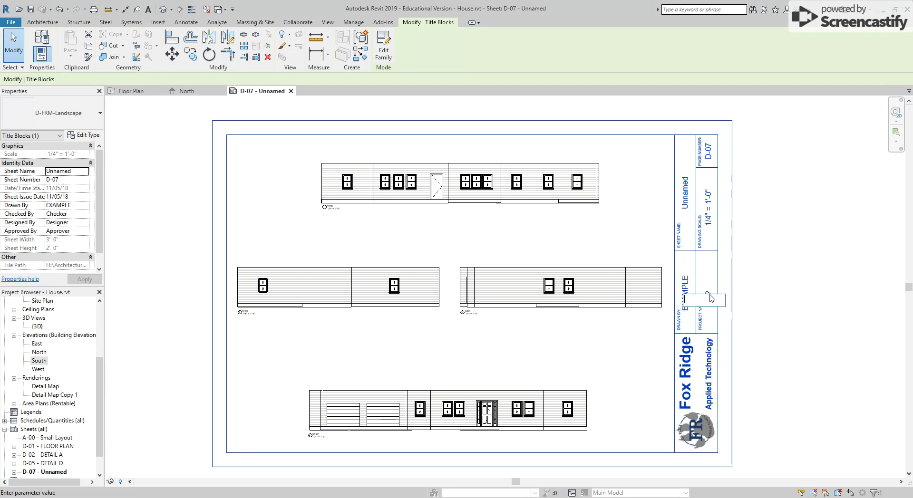
pyautogui.write('HOU')
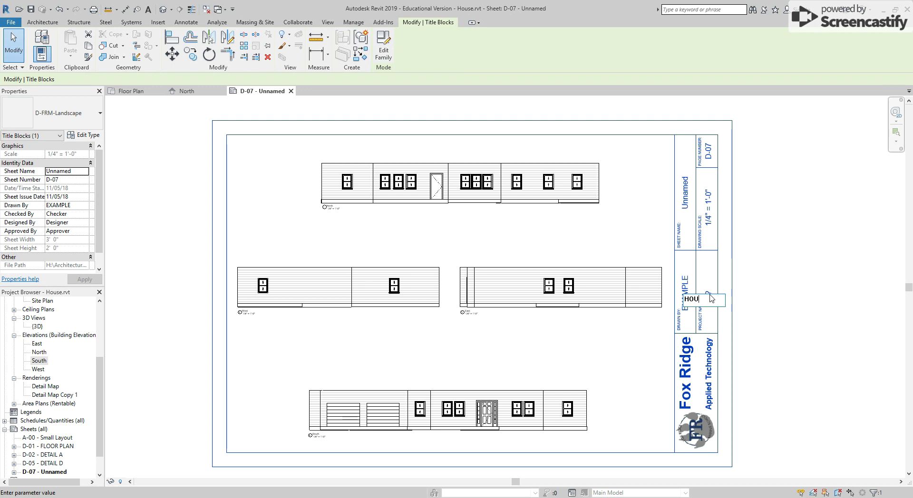
pyautogui.write('SE PROJECT')
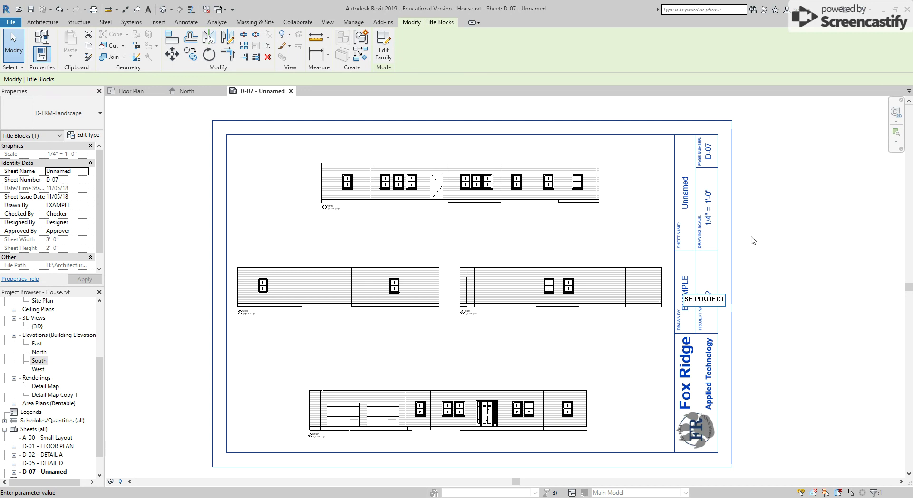
pyautogui.click(753, 241)
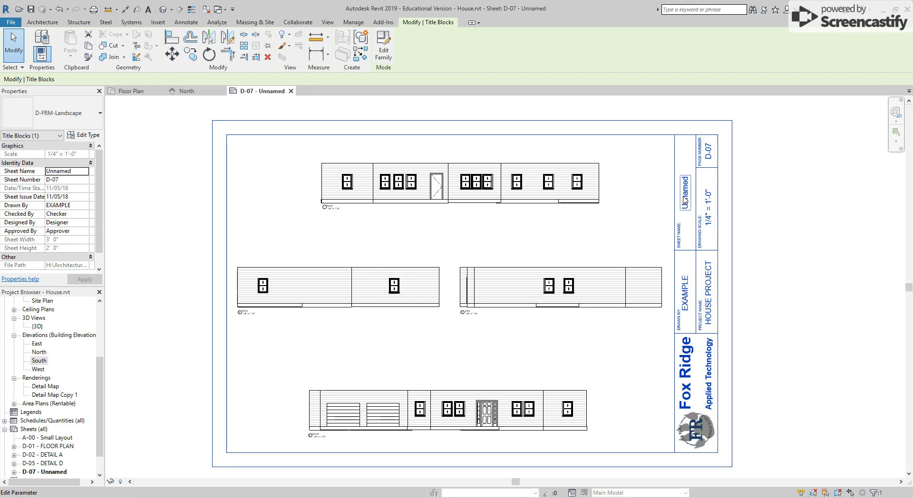
# Rename the sheet to ELEVATIONS and change its number from D-07 to D-06
pyautogui.click(685, 199)
pyautogui.write('ELEVATIONS')
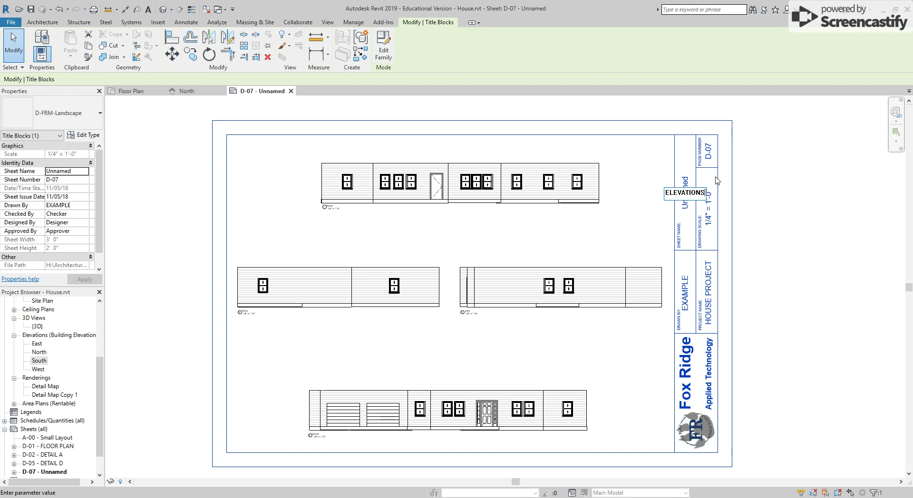
pyautogui.click(764, 149)
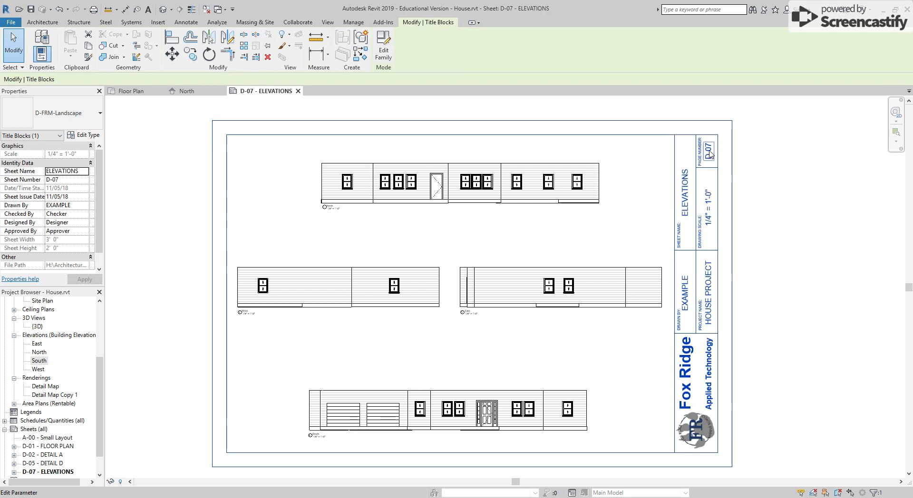
pyautogui.click(711, 150)
pyautogui.click(713, 151)
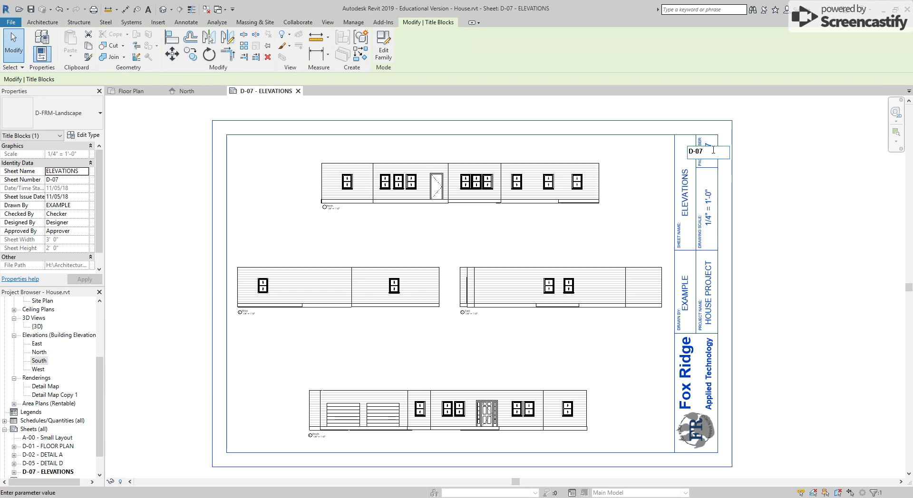
pyautogui.press('BackSpace')
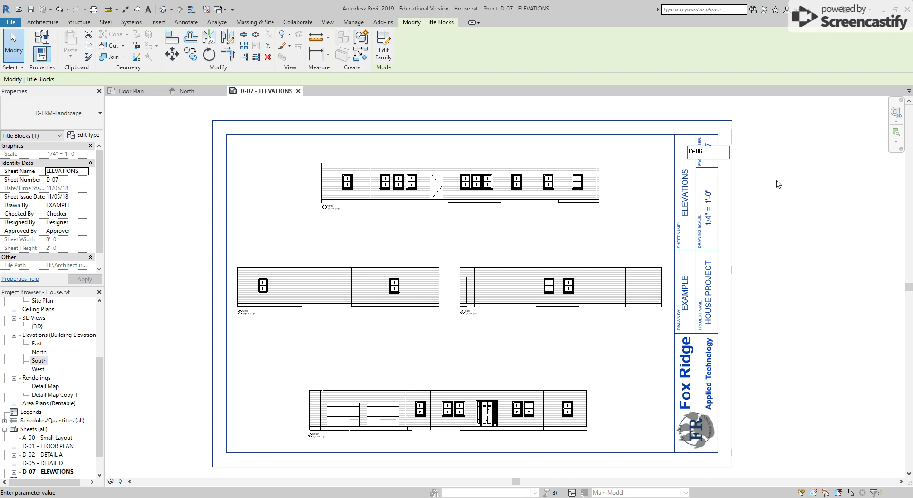
pyautogui.write('6')
pyautogui.click(779, 186)
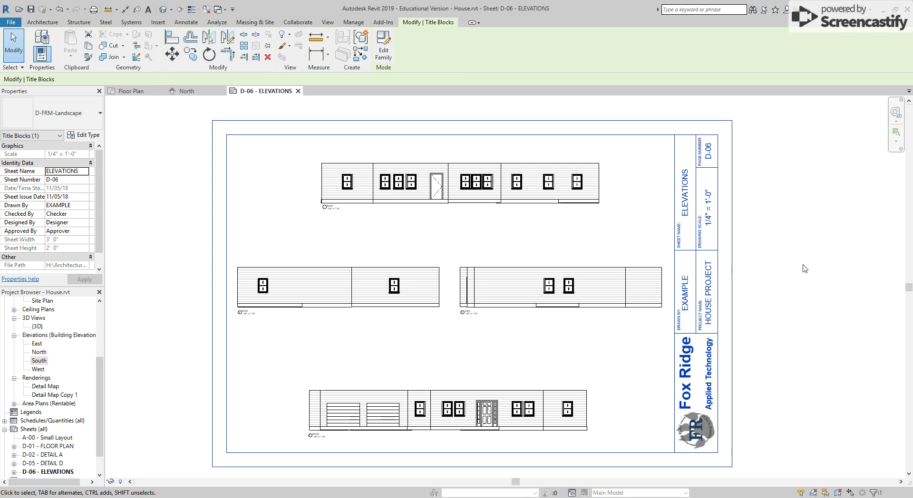
pyautogui.click(784, 266)
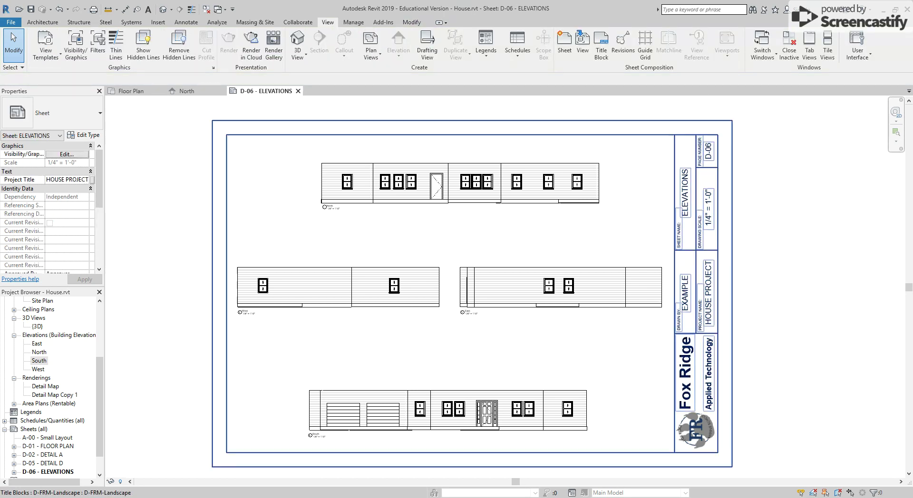